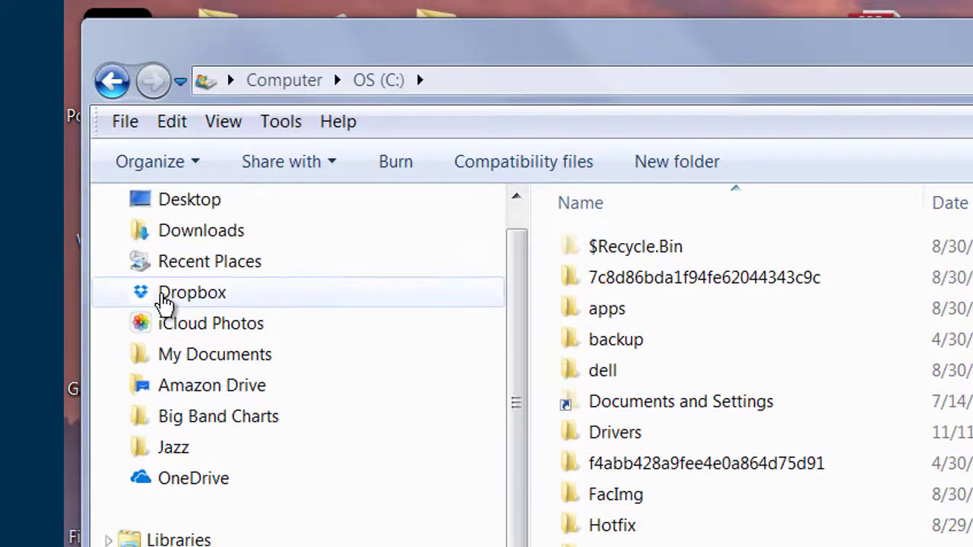
- Open Dropbox\Videos\Tutorials in Explorer and drag Cruisin'.mp3 into it from the MP3s window
click(168, 298)
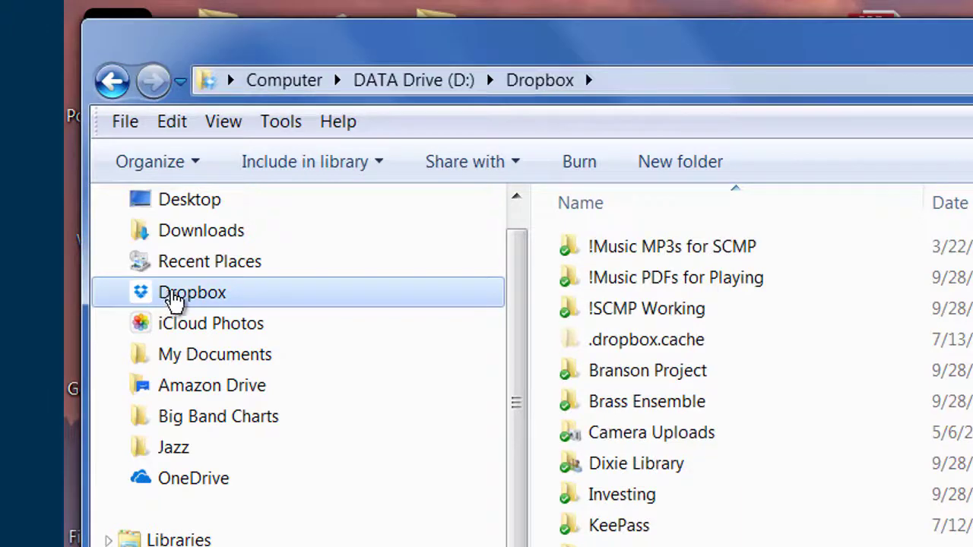
scroll(754, 371, down, 2)
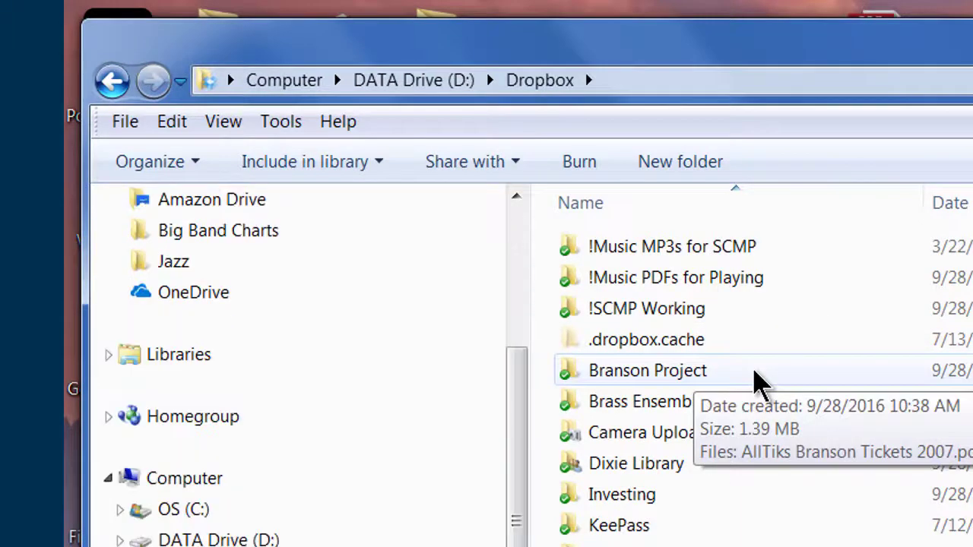
click(754, 371)
scroll(754, 371, down, 2)
scroll(757, 384, down, 1)
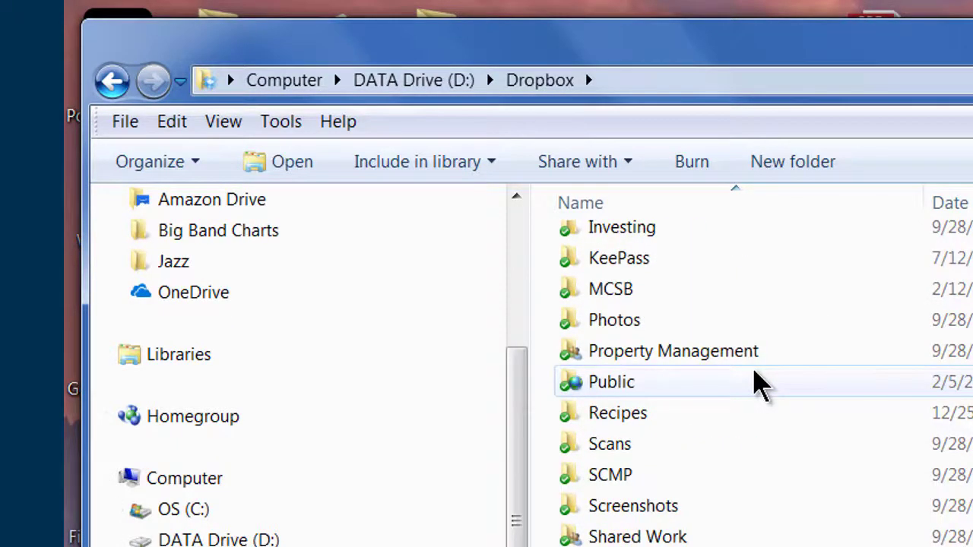
scroll(755, 384, down, 1)
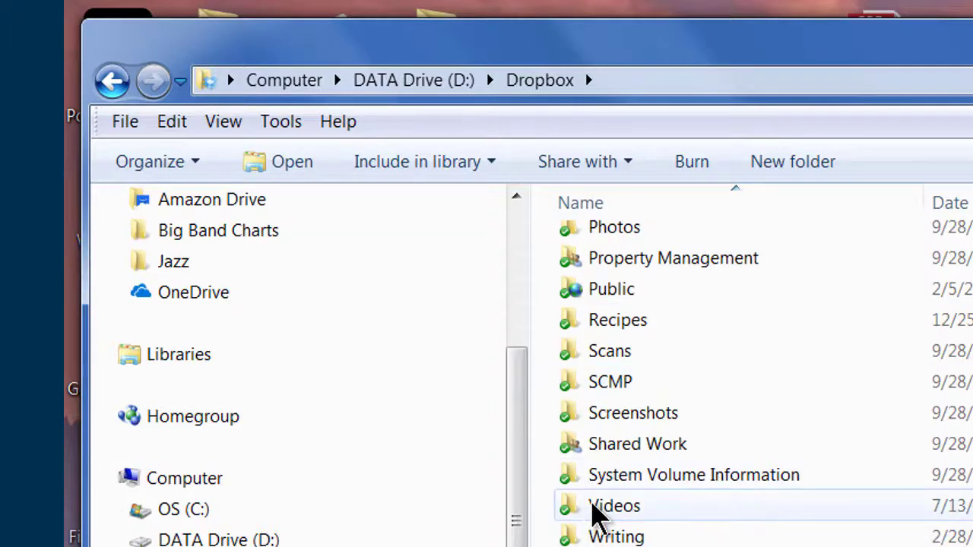
double_click(592, 504)
click(606, 246)
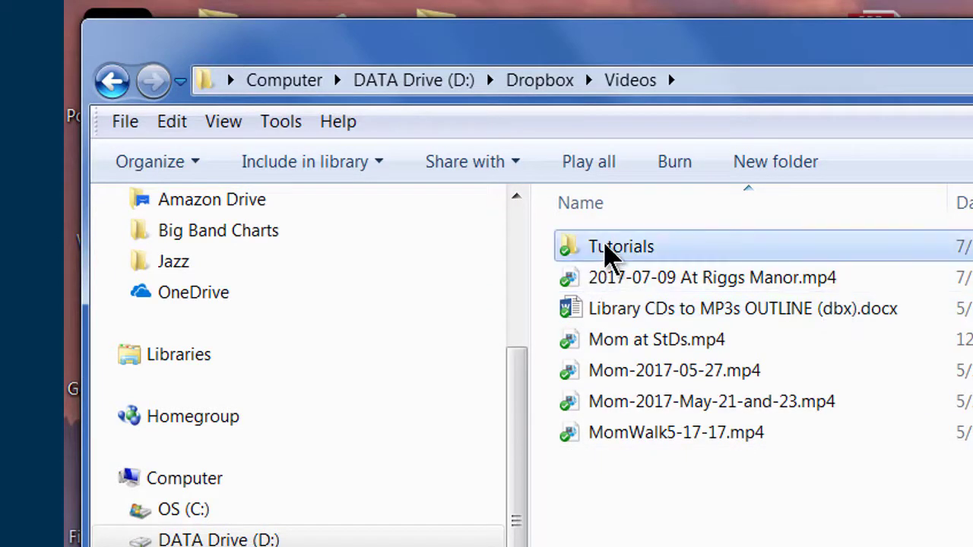
double_click(606, 247)
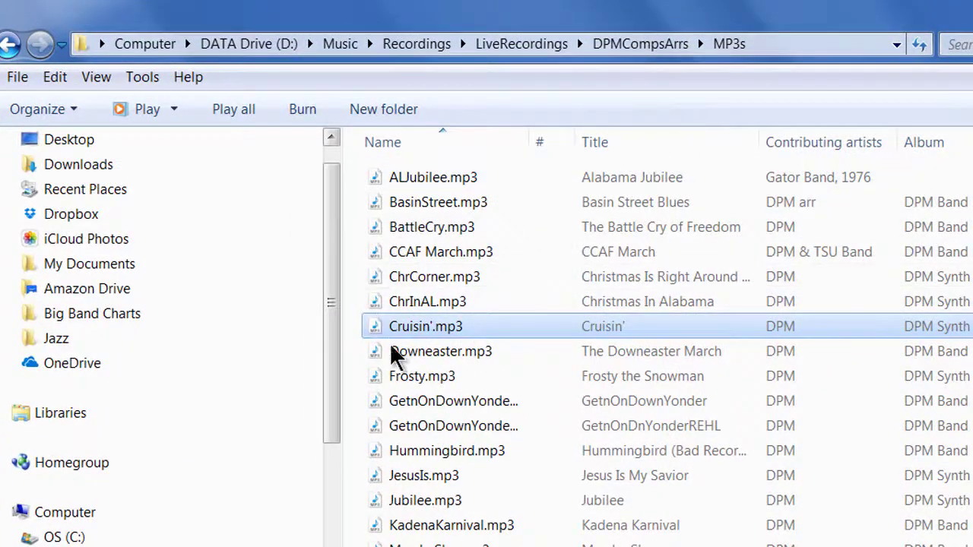
drag(411, 332, 0, 152)
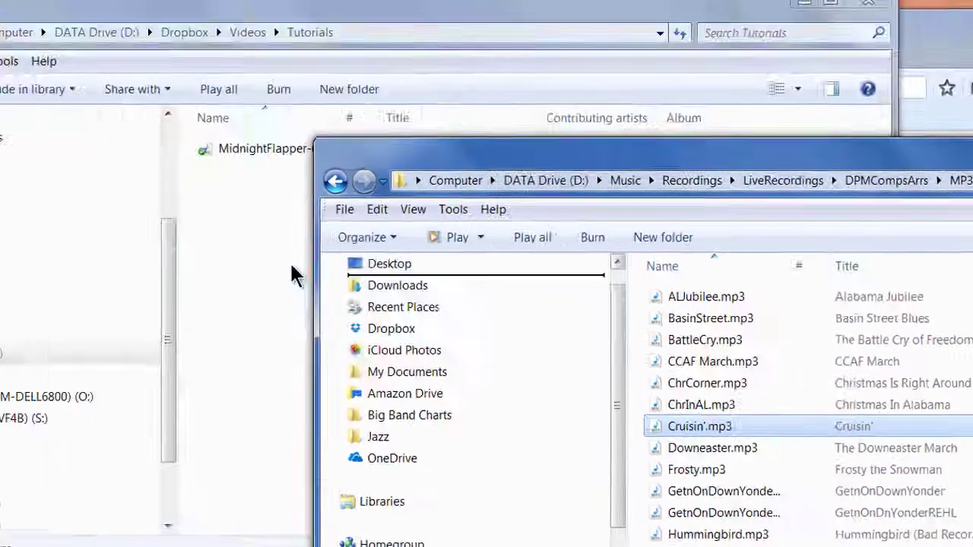
drag(295, 275, 231, 255)
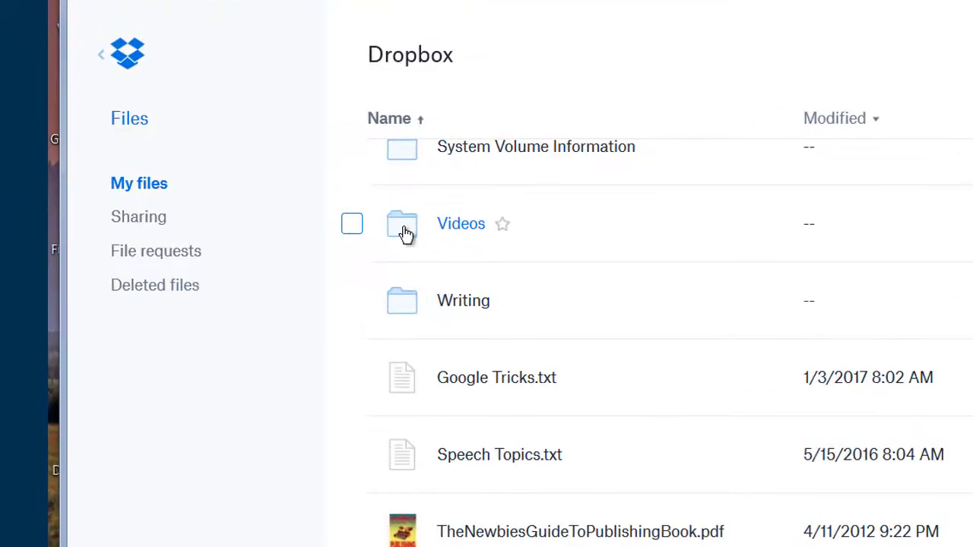
- Open Videos > Tutorials on dropbox.com and drop Jubilee.mp3 from the MP3s window to upload it
click(405, 232)
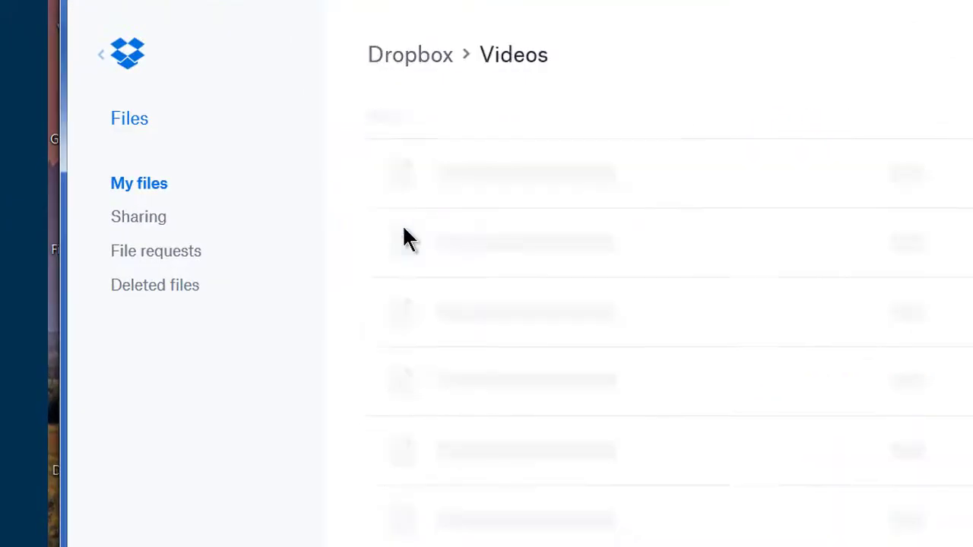
click(396, 194)
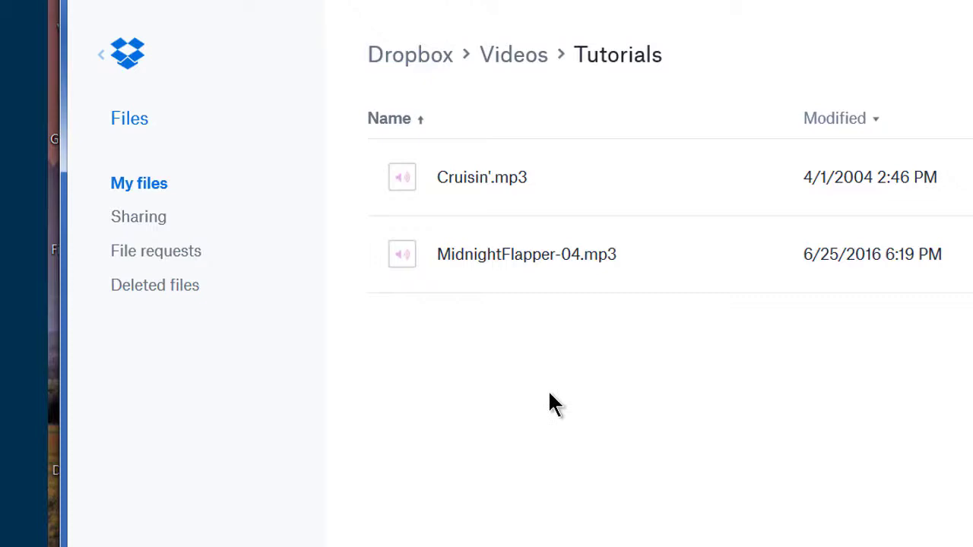
key(alt+Tab)
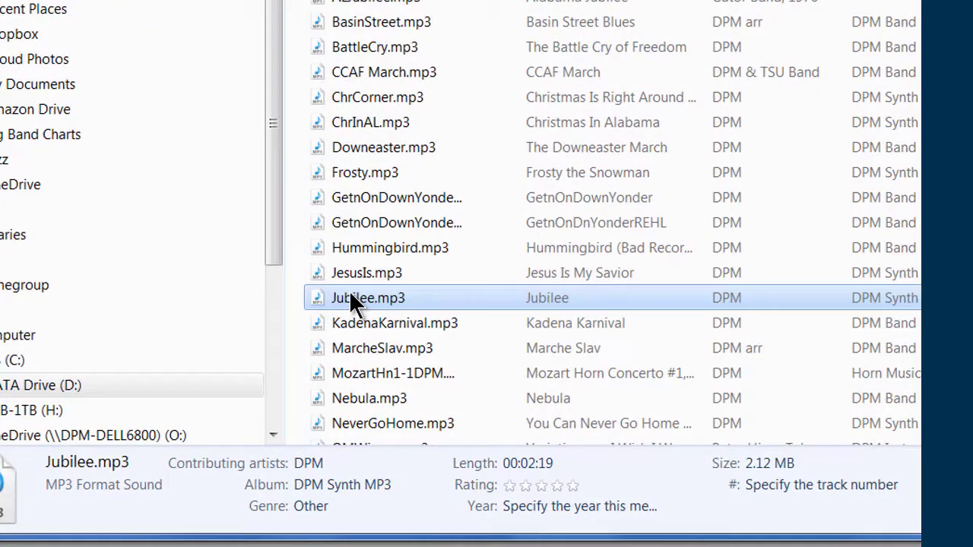
drag(566, 383, 211, 300)
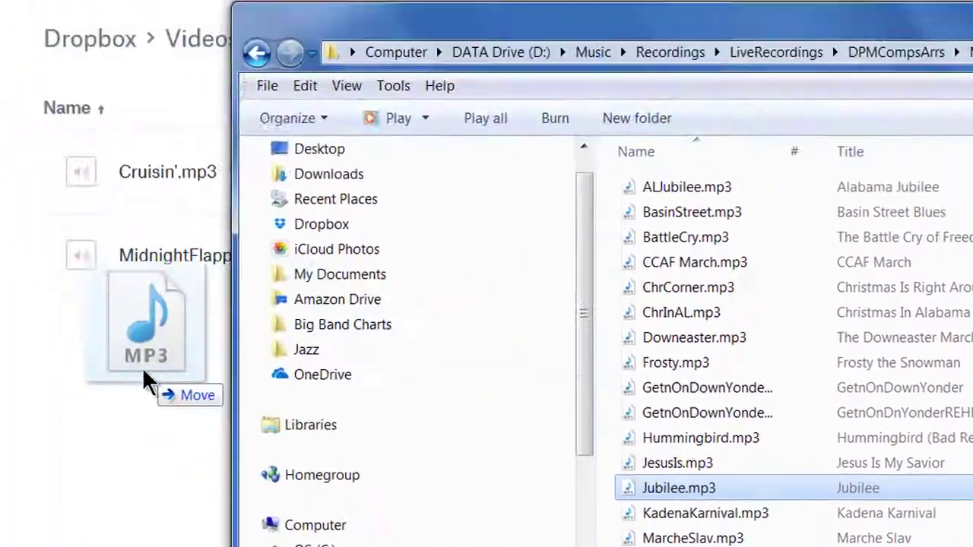
drag(142, 368, 151, 397)
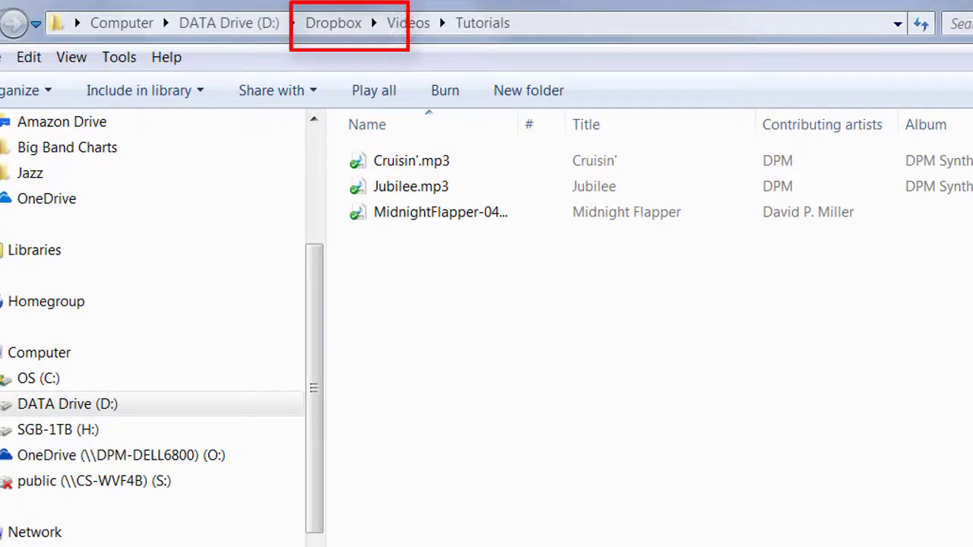
- Check the actions menu for Jubilee.mp3 on the Dropbox website, then close it
click(397, 188)
right_click(397, 188)
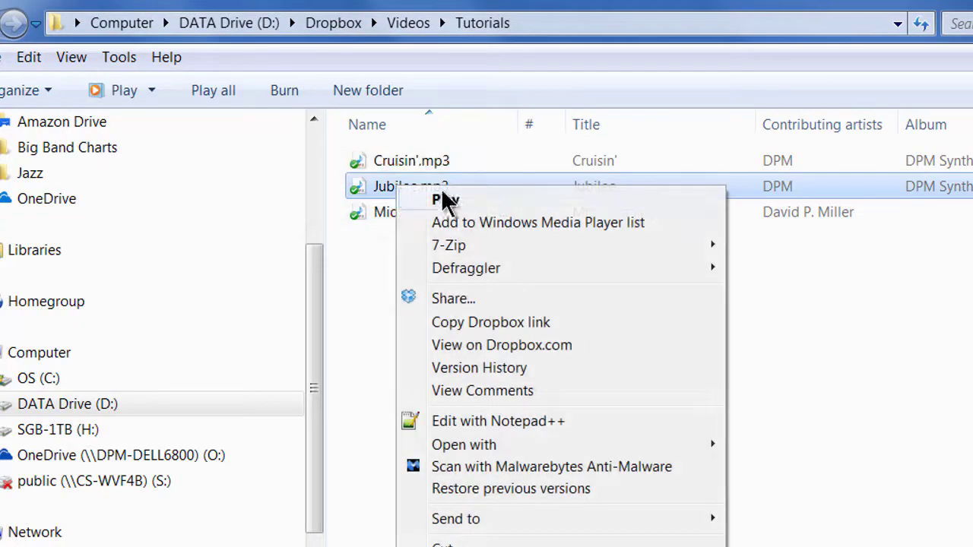
click(485, 323)
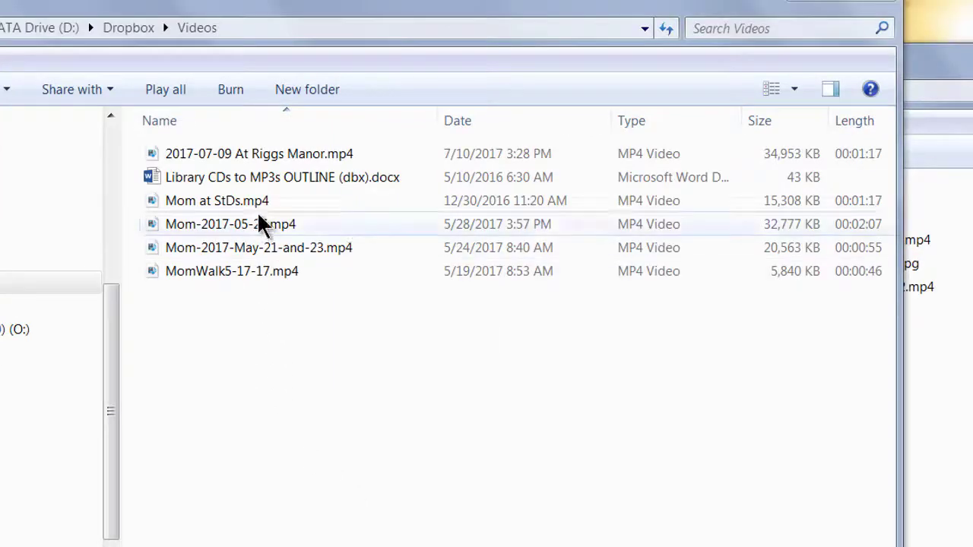
- Copy the Dropbox link for 2017-07-09 At Riggs Manor.mp4 from its right-click menu
right_click(247, 152)
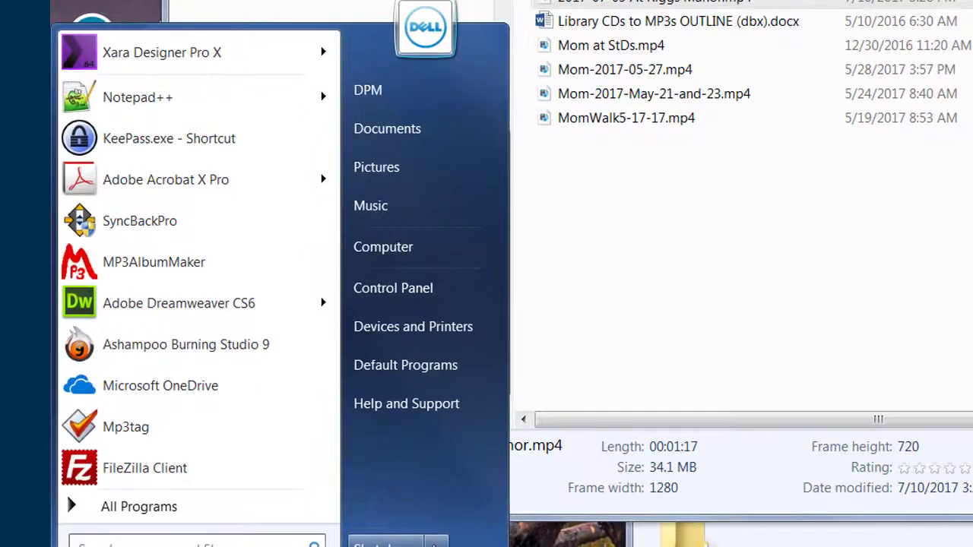
text(dr)
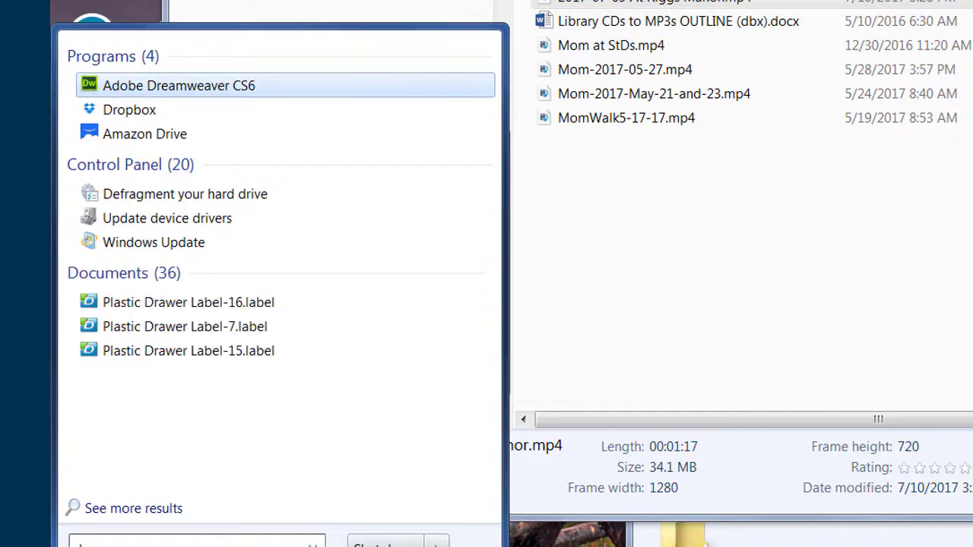
key(Down)
key(Escape)
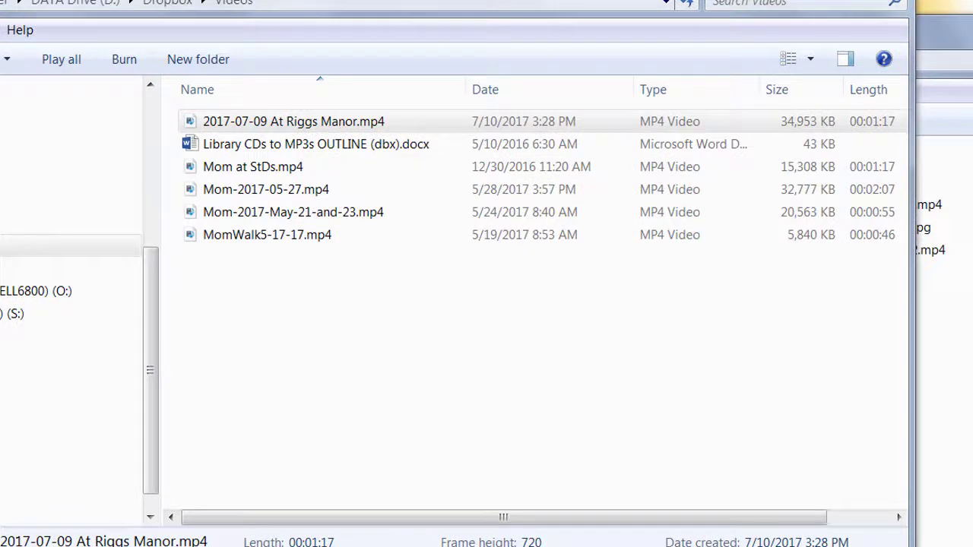
right_click(234, 121)
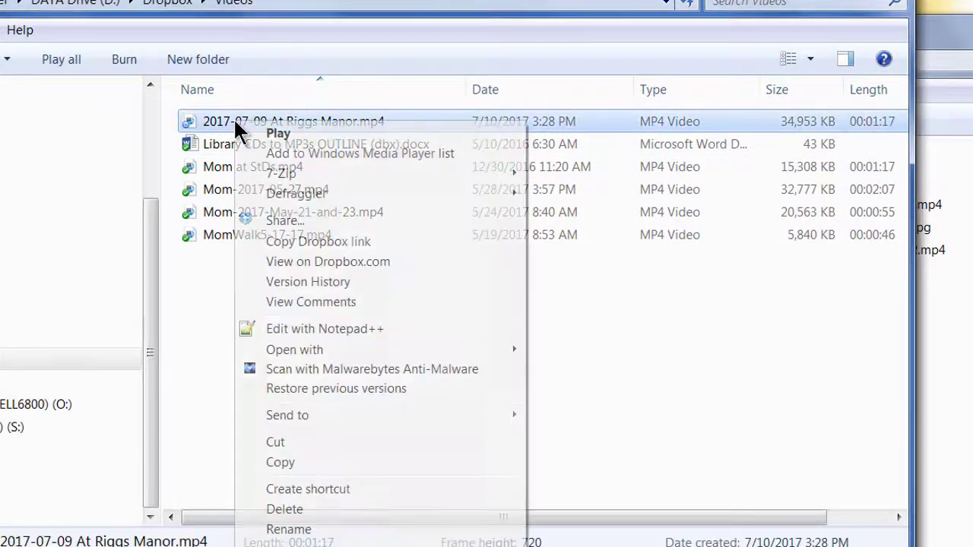
click(339, 242)
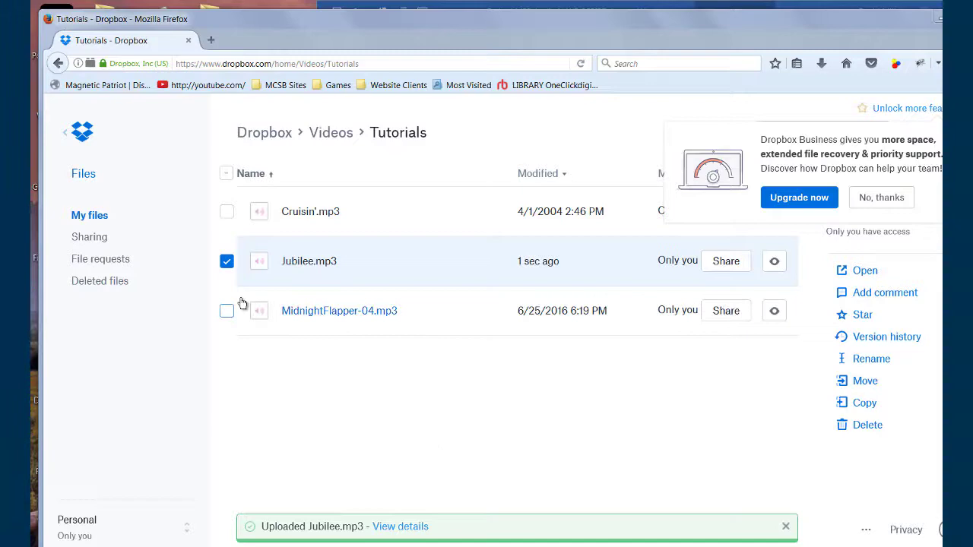
- Share Jubilee.mp3, create its public view link and copy that link
click(730, 262)
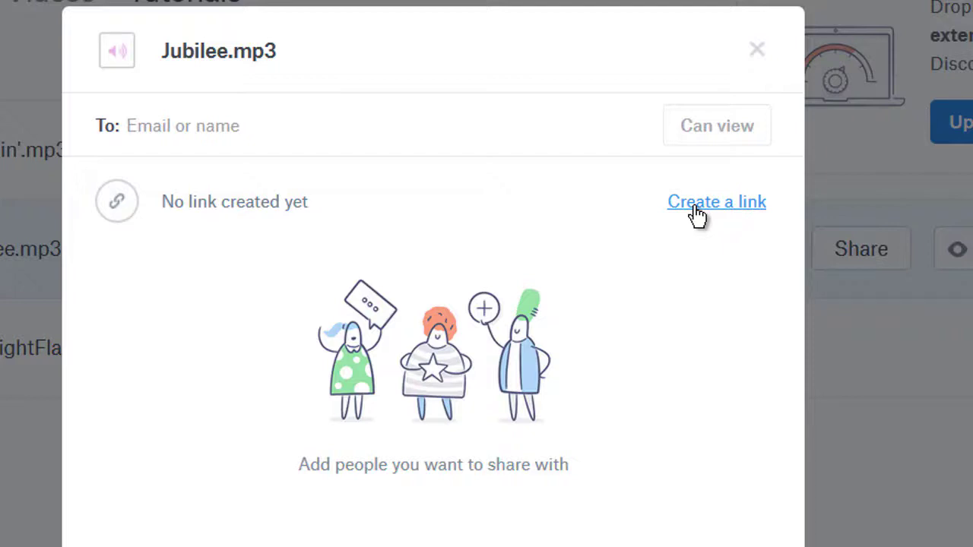
click(698, 216)
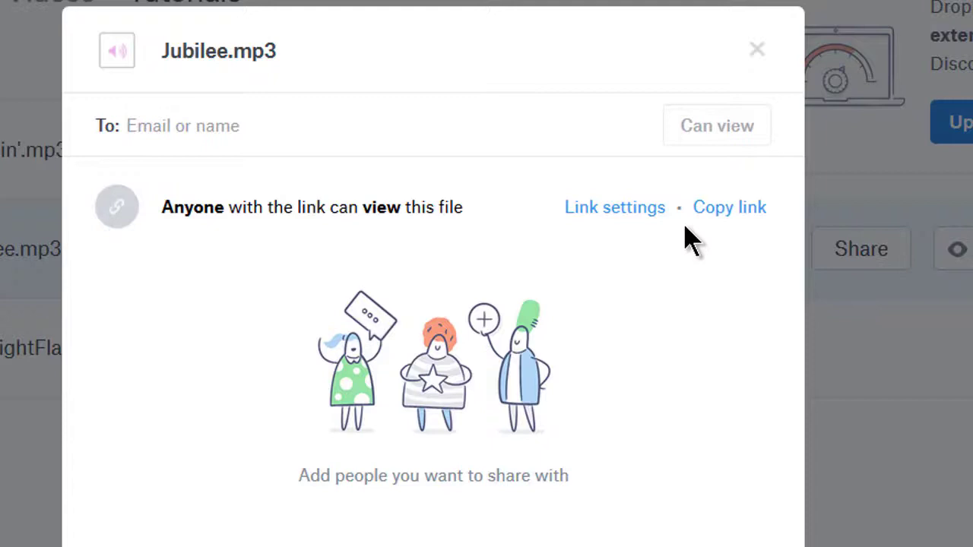
click(719, 209)
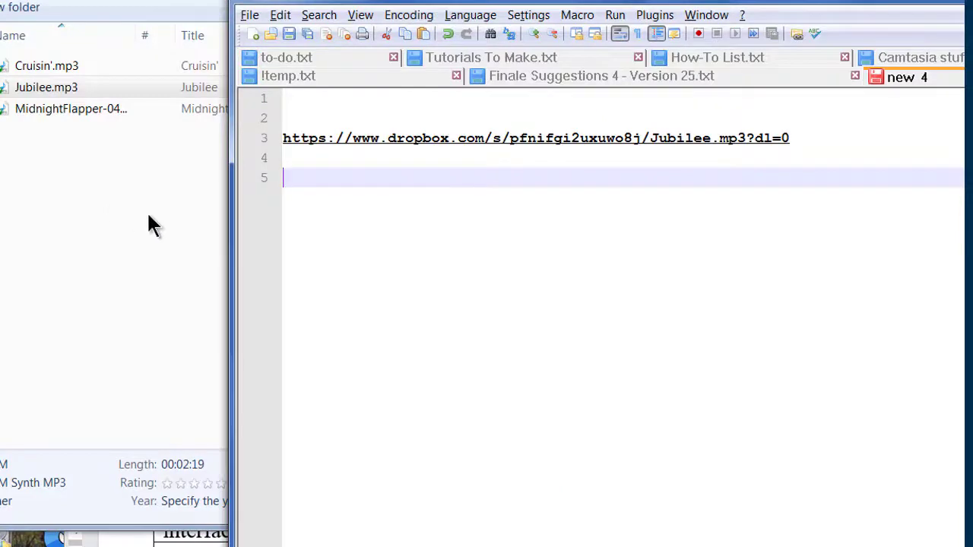
- Paste the Jubilee.mp3 link onto line 5 and select the edited ?raw=1 line
key(ctrl+v)
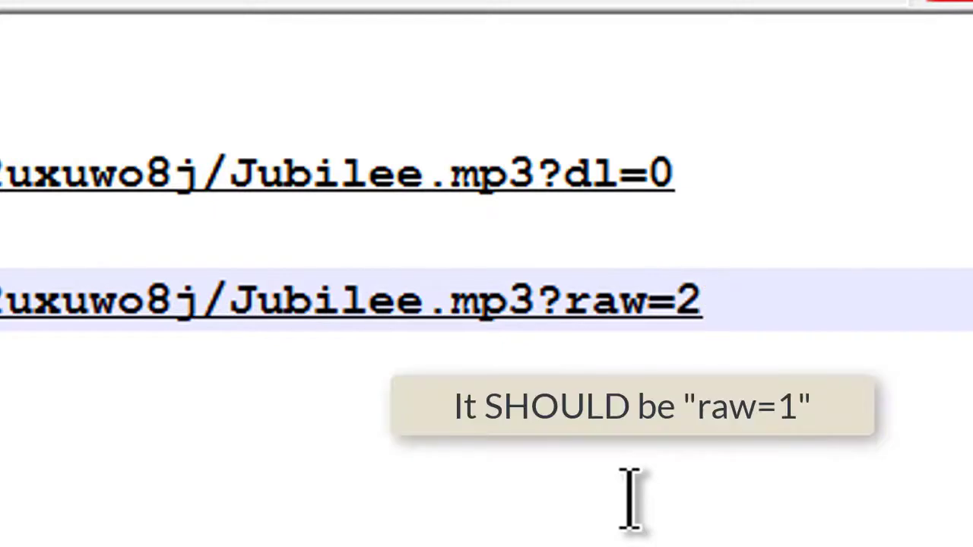
key(shift+Home)
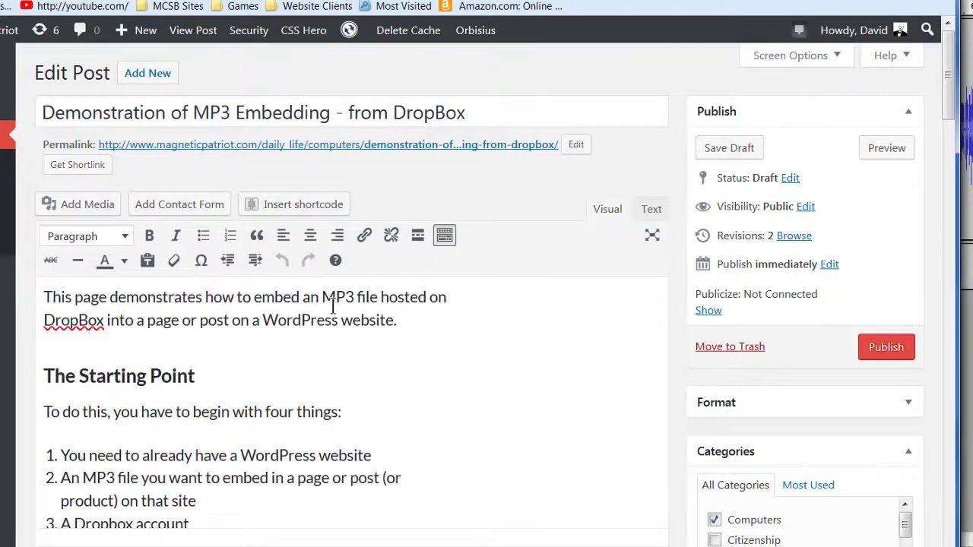
scroll(334, 306, down, 5)
scroll(335, 305, down, 10)
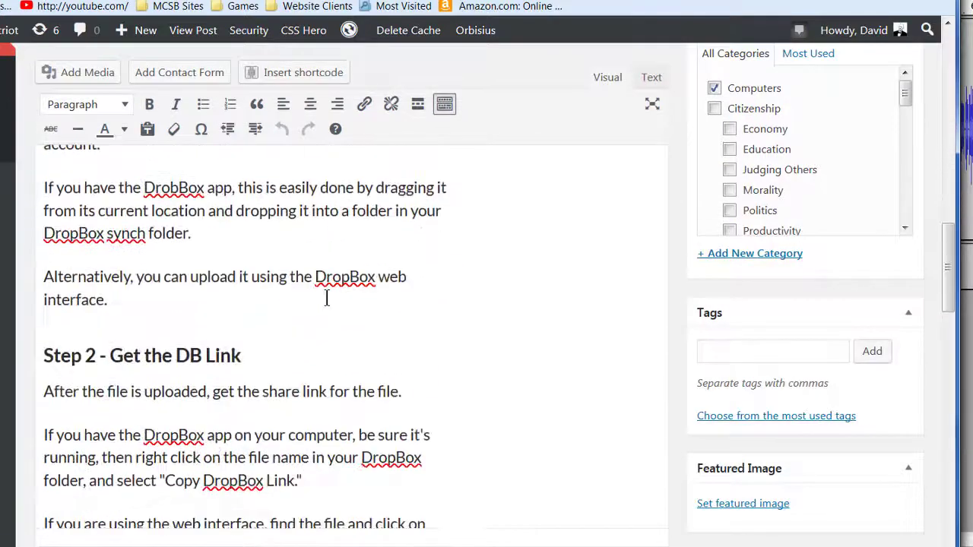
scroll(327, 297, down, 15)
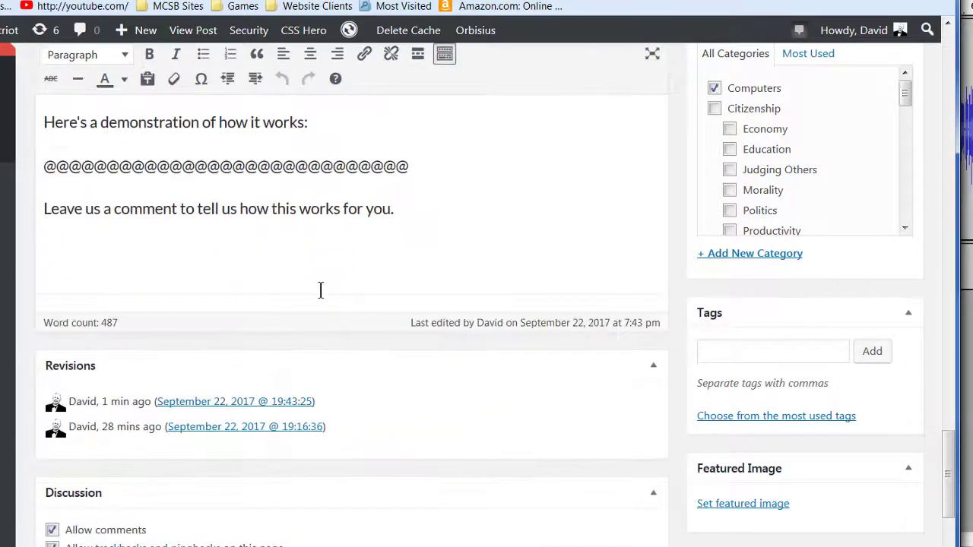
scroll(314, 279, up, 3)
scroll(314, 278, down, 3)
scroll(314, 278, up, 1)
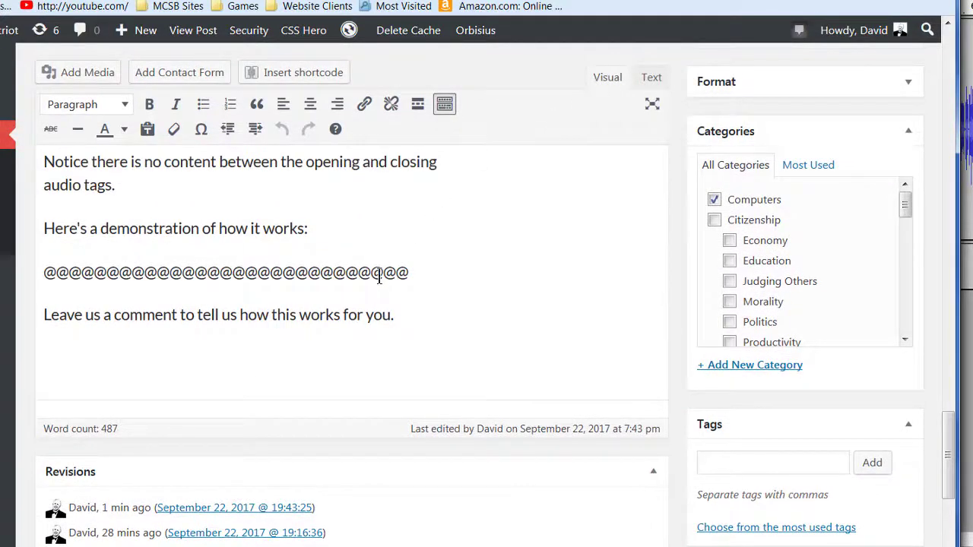
drag(410, 268, 68, 271)
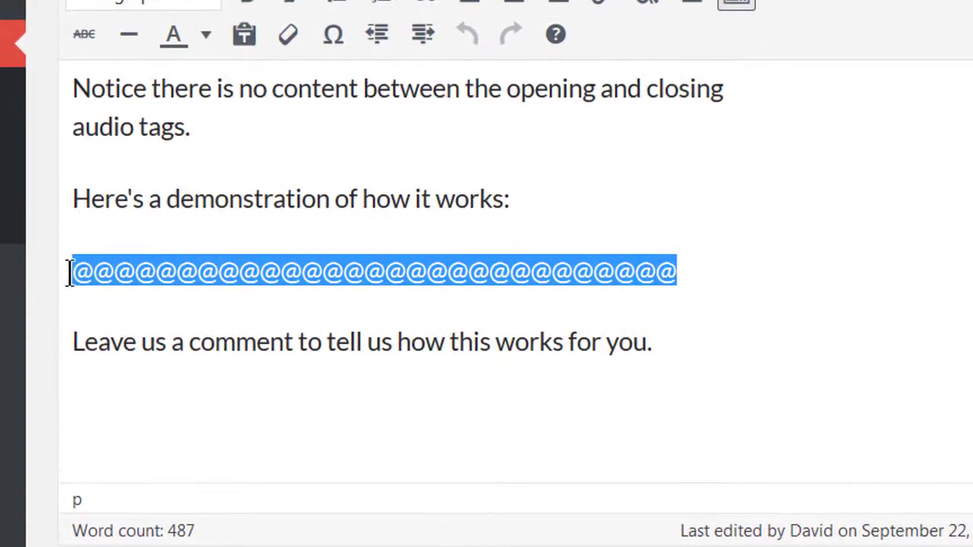
click(301, 238)
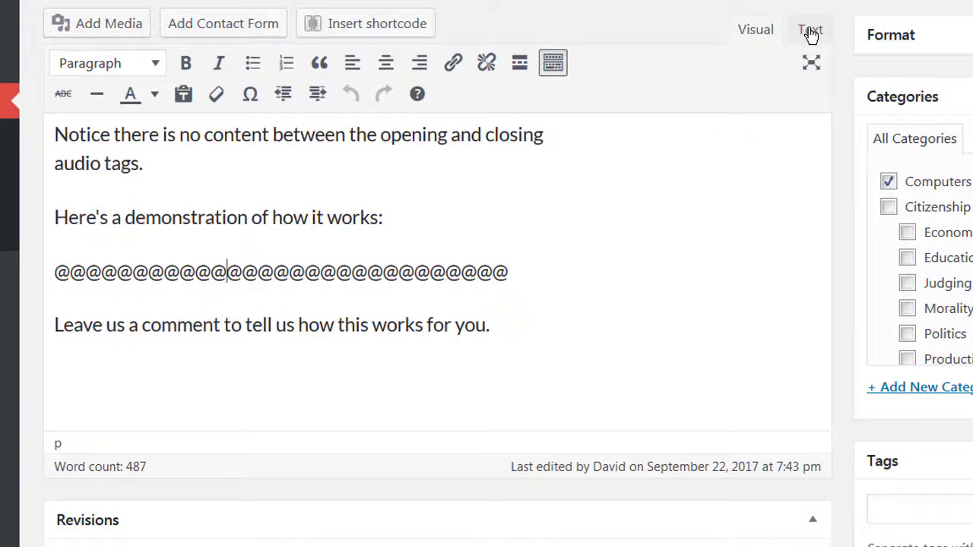
- In the post's Text view, select the @@@ placeholder line and delete it
click(809, 32)
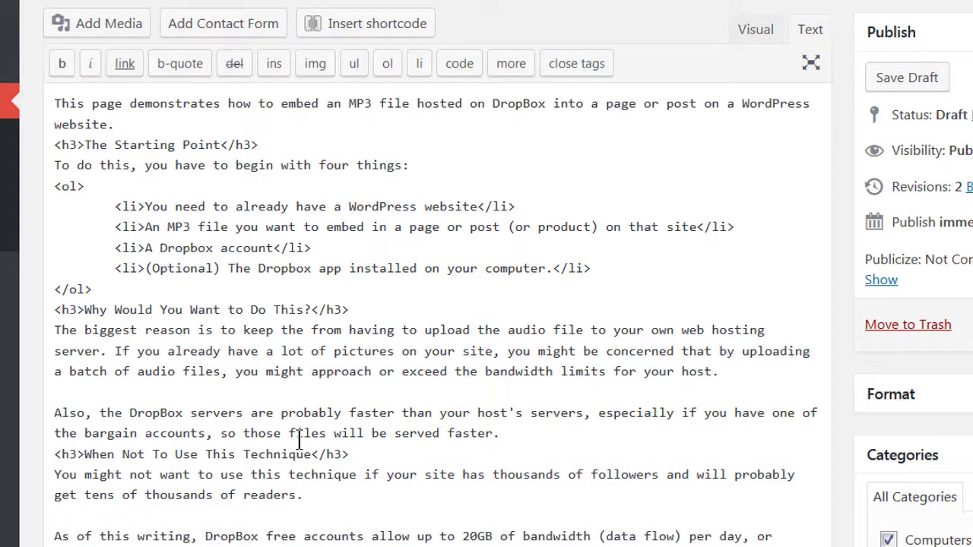
scroll(298, 432, down, 15)
scroll(284, 367, up, 10)
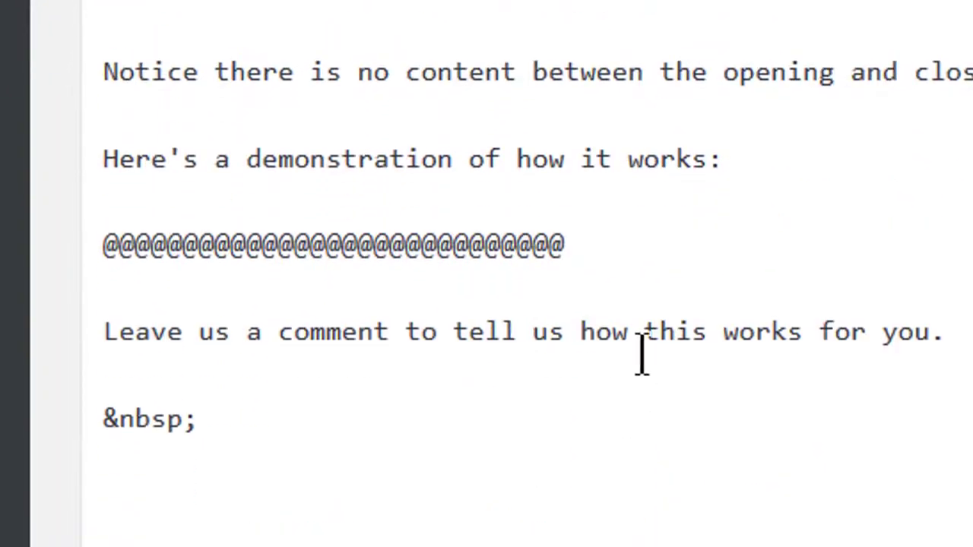
drag(583, 477, 285, 474)
drag(285, 245, 93, 240)
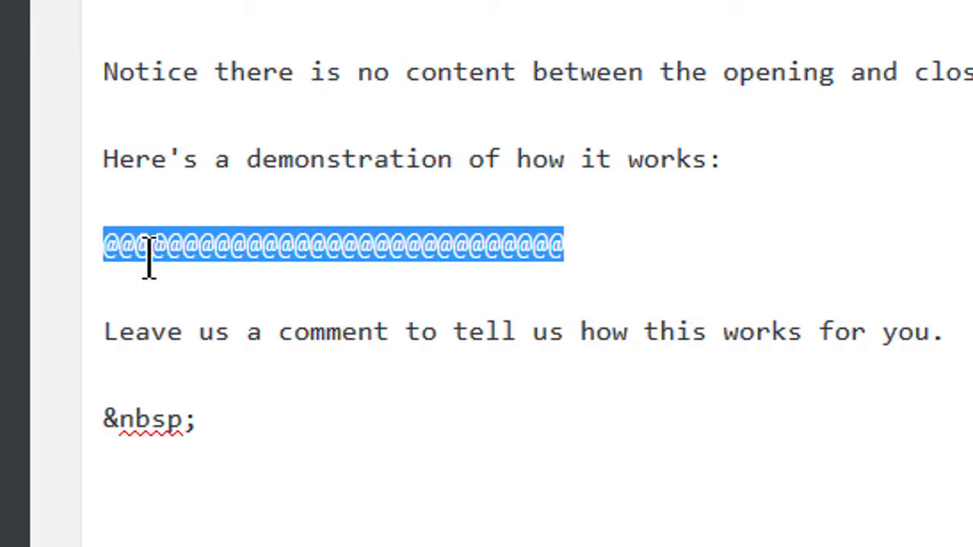
key(Delete)
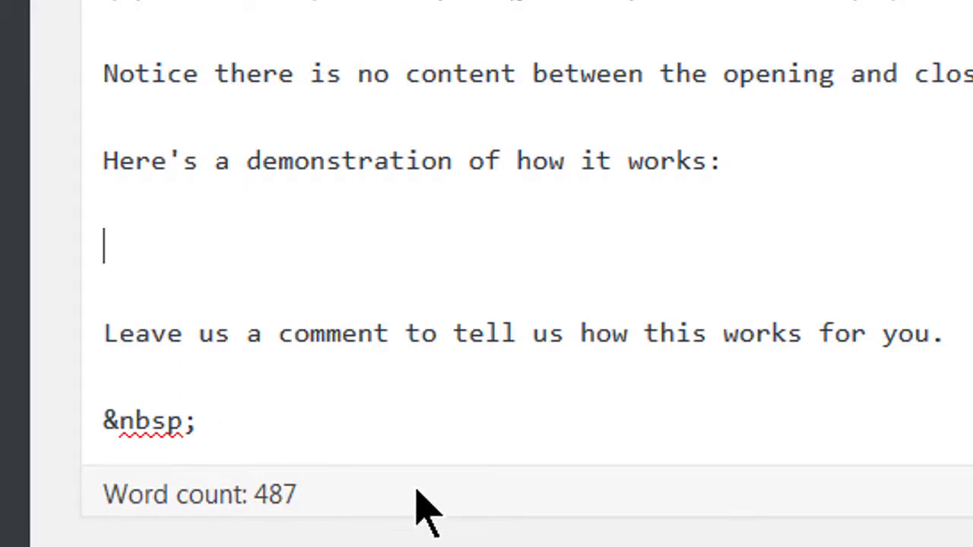
- Type [audio][/audio], add mp3="" inside the opening tag, caret between the quotes
text([audio)
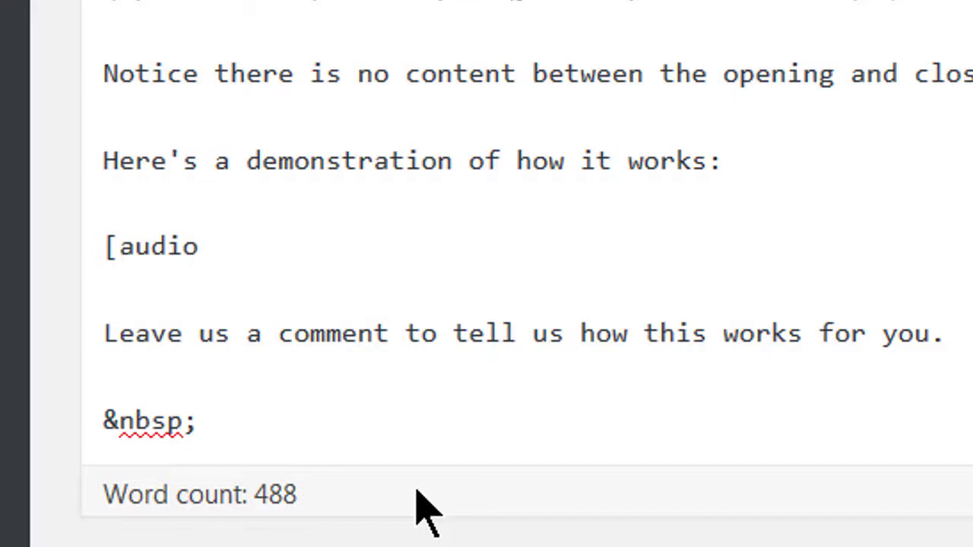
text(])
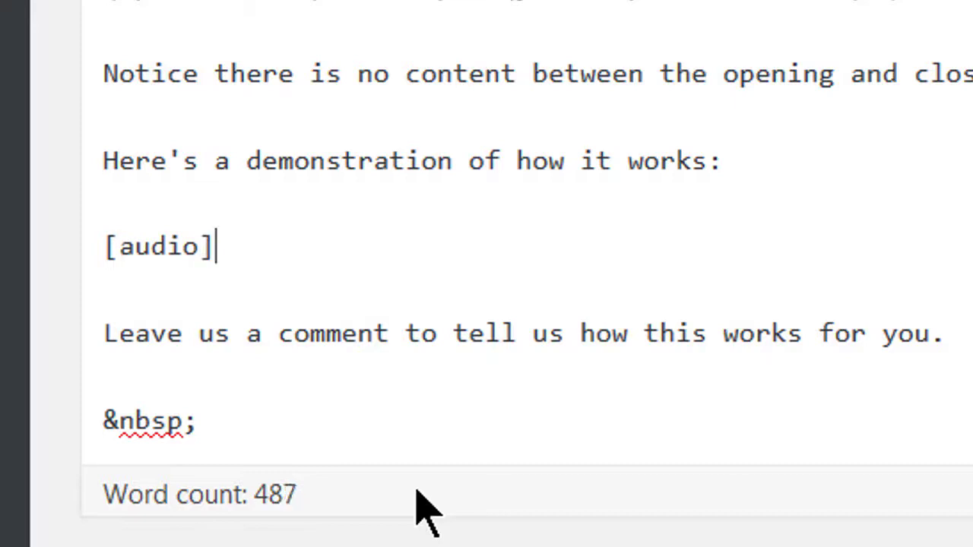
text([/audio)
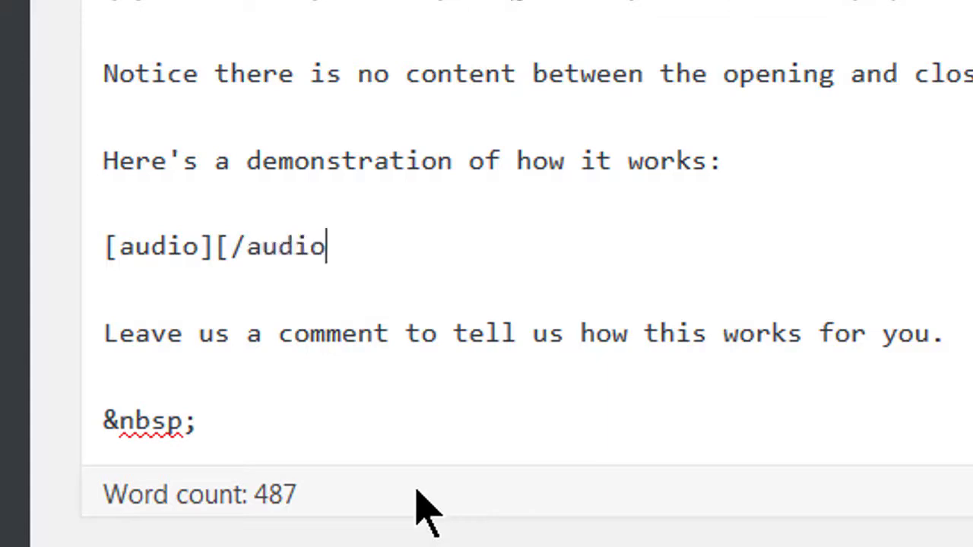
text(])
key(Left)
key(Left)
key(Left)
key(Left)
key(Left)
key(Left)
key(Left)
key(Left)
key(Left)
key(Left)
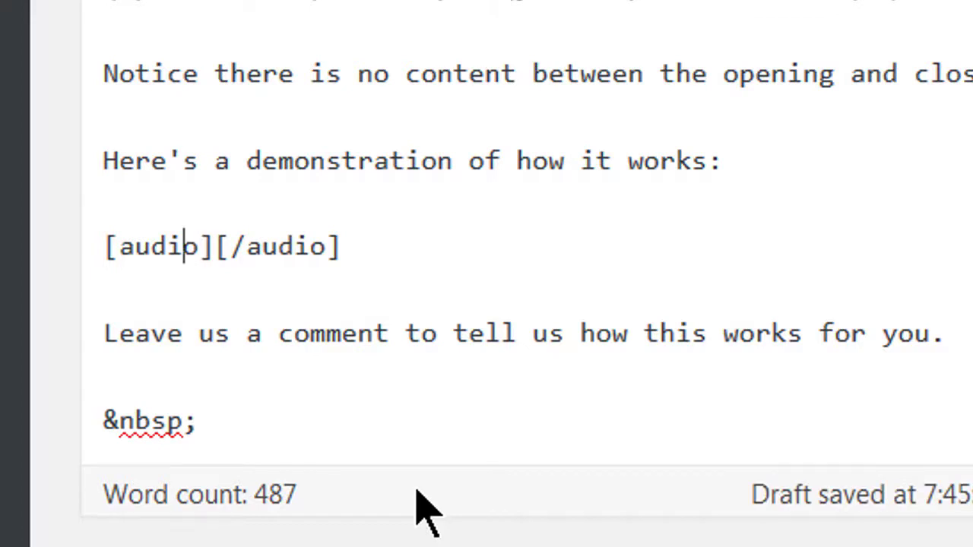
key(Right)
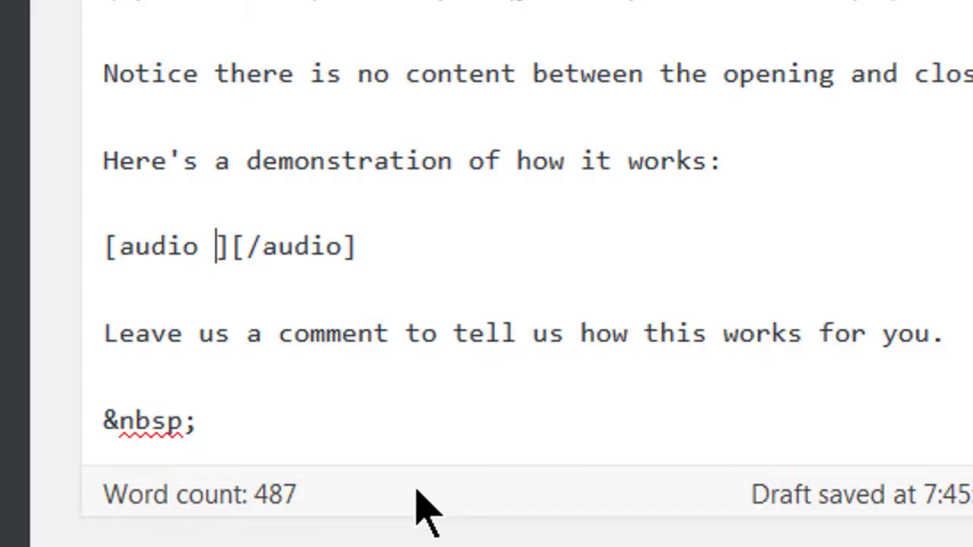
text(mp3)
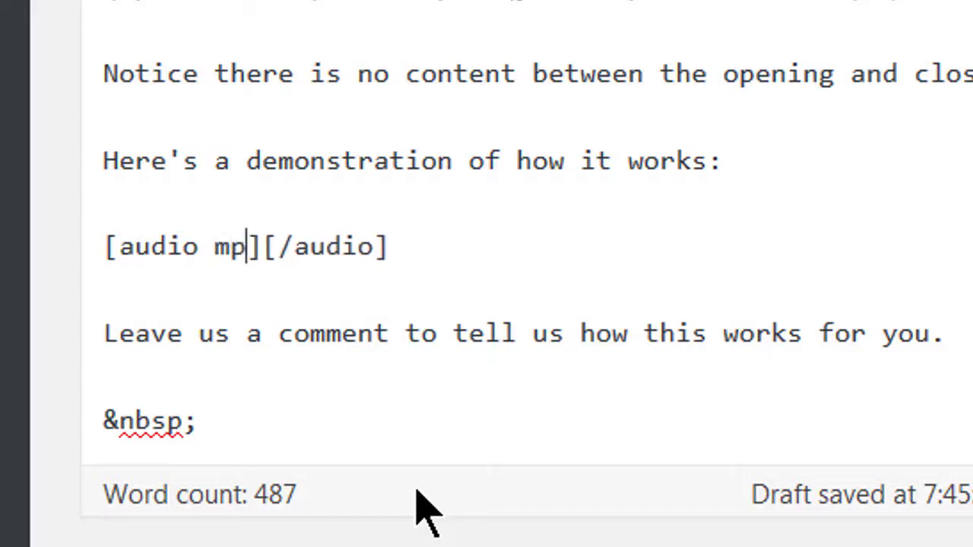
text(=)
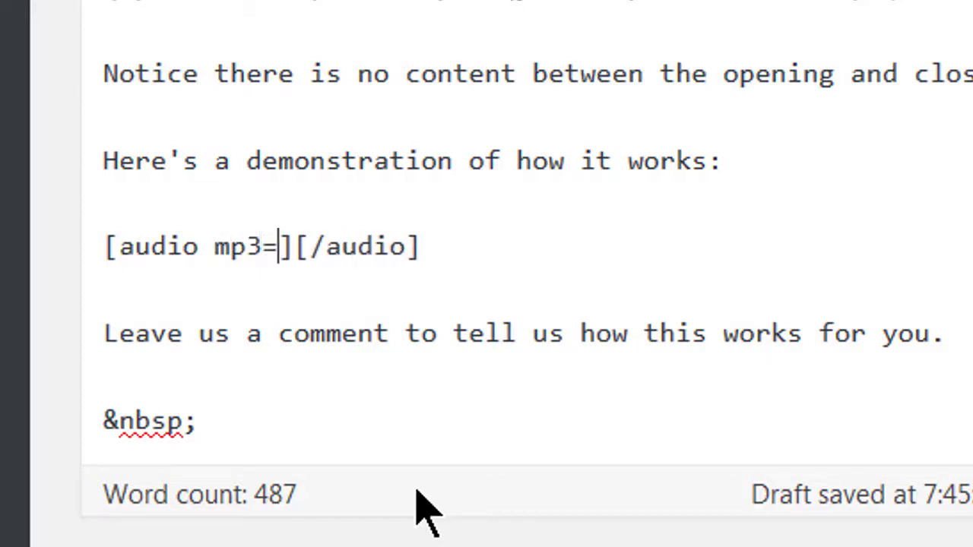
text("")
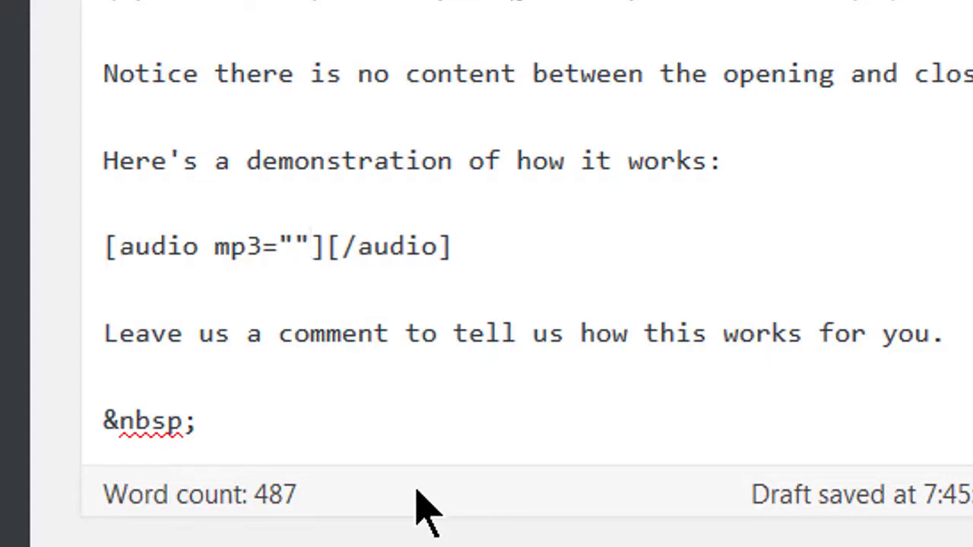
key(Left)
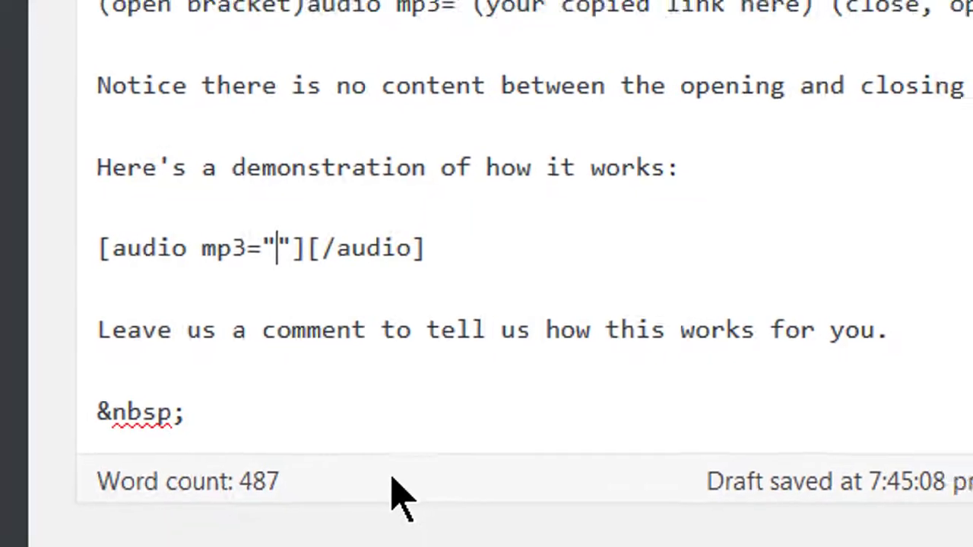
- Paste the Jubilee.mp3 Dropbox link ending ?raw=1 between the mp3 quotes
text(https://www.dropbox.com/s/xr0llwz7x8hd24l/Jubilee.mp3?raw=1)
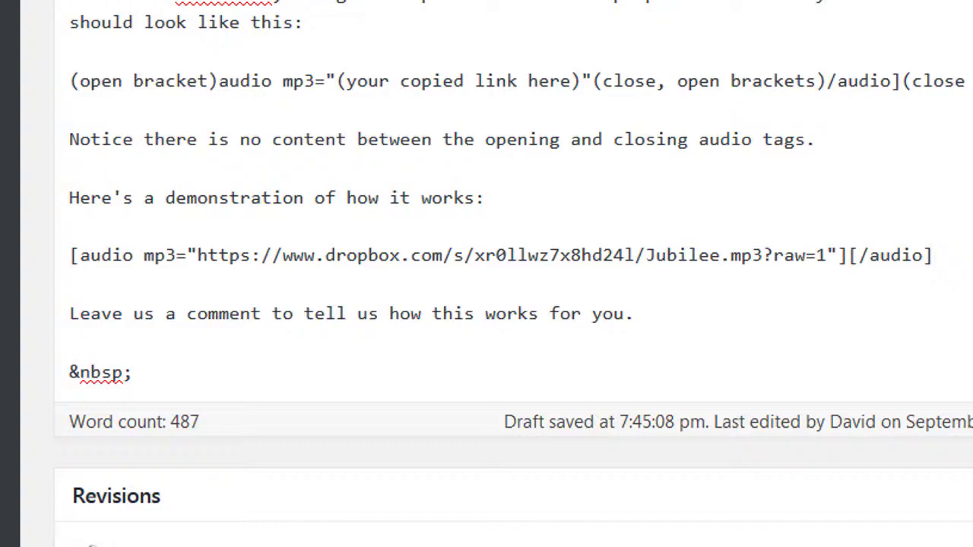
- Switch the editor back to Visual and scroll up toward the Publish box
click(610, 23)
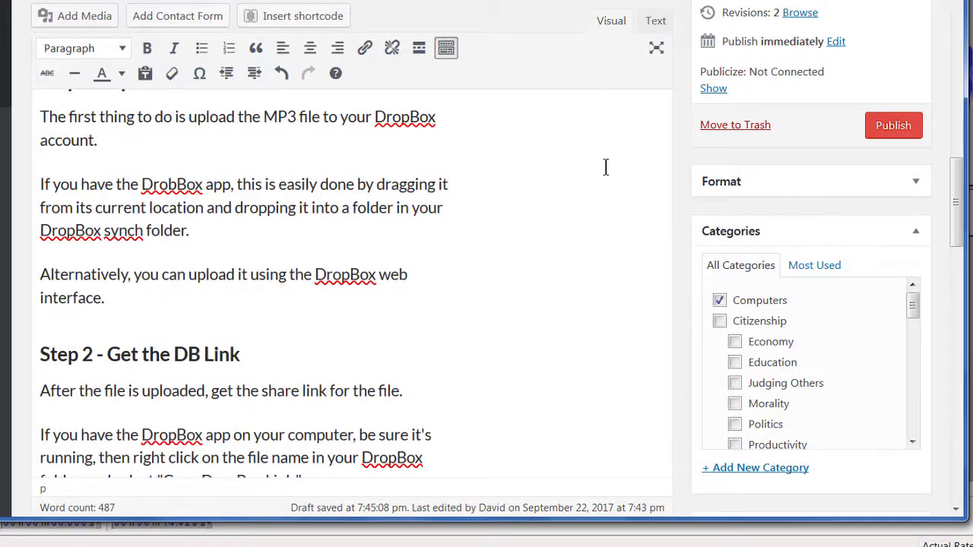
scroll(606, 167, up, 4)
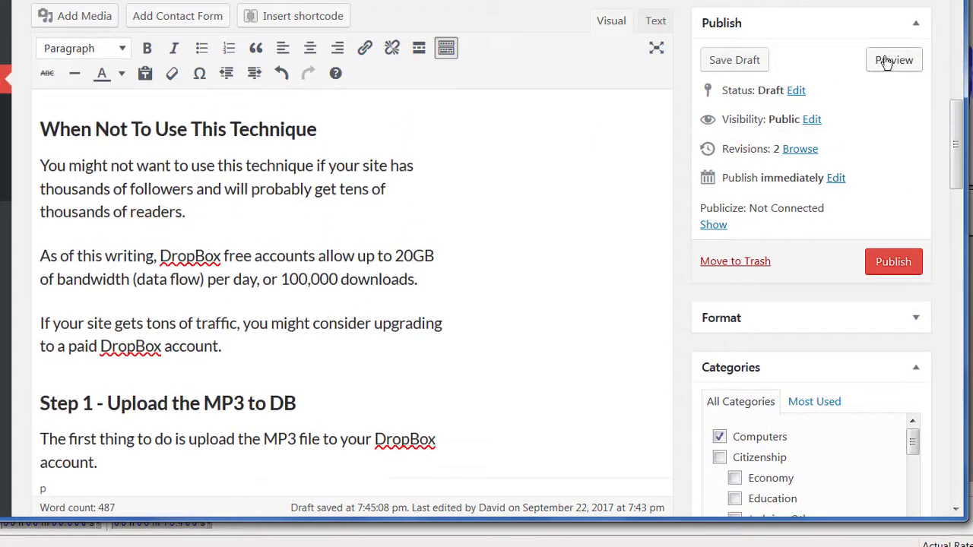